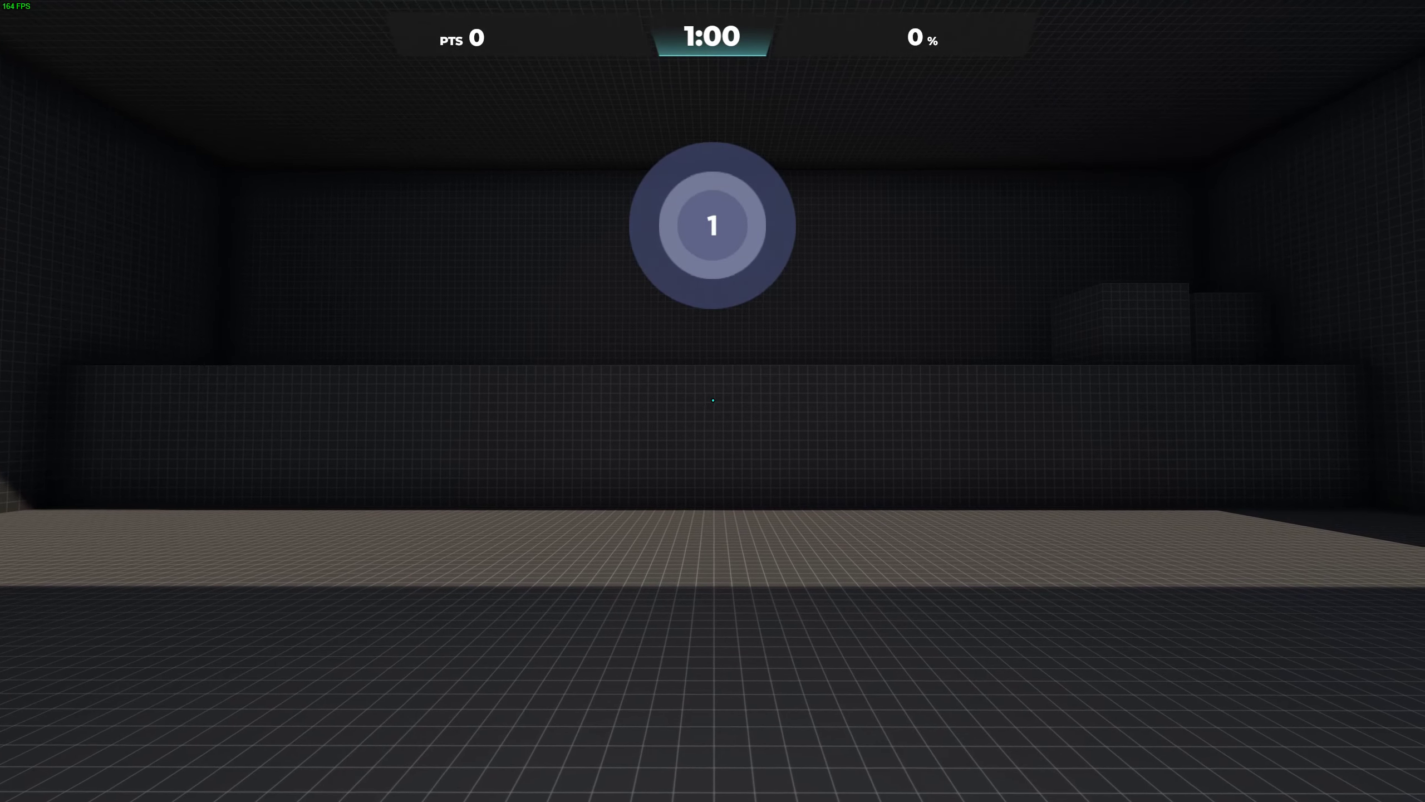
Keep the crosshair on the moving yellow target, reaching 64,121 points at 91% accuracy
{"action": "left_click_drag", "start_coordinate": [713, 401], "coordinate": [712, 401]}
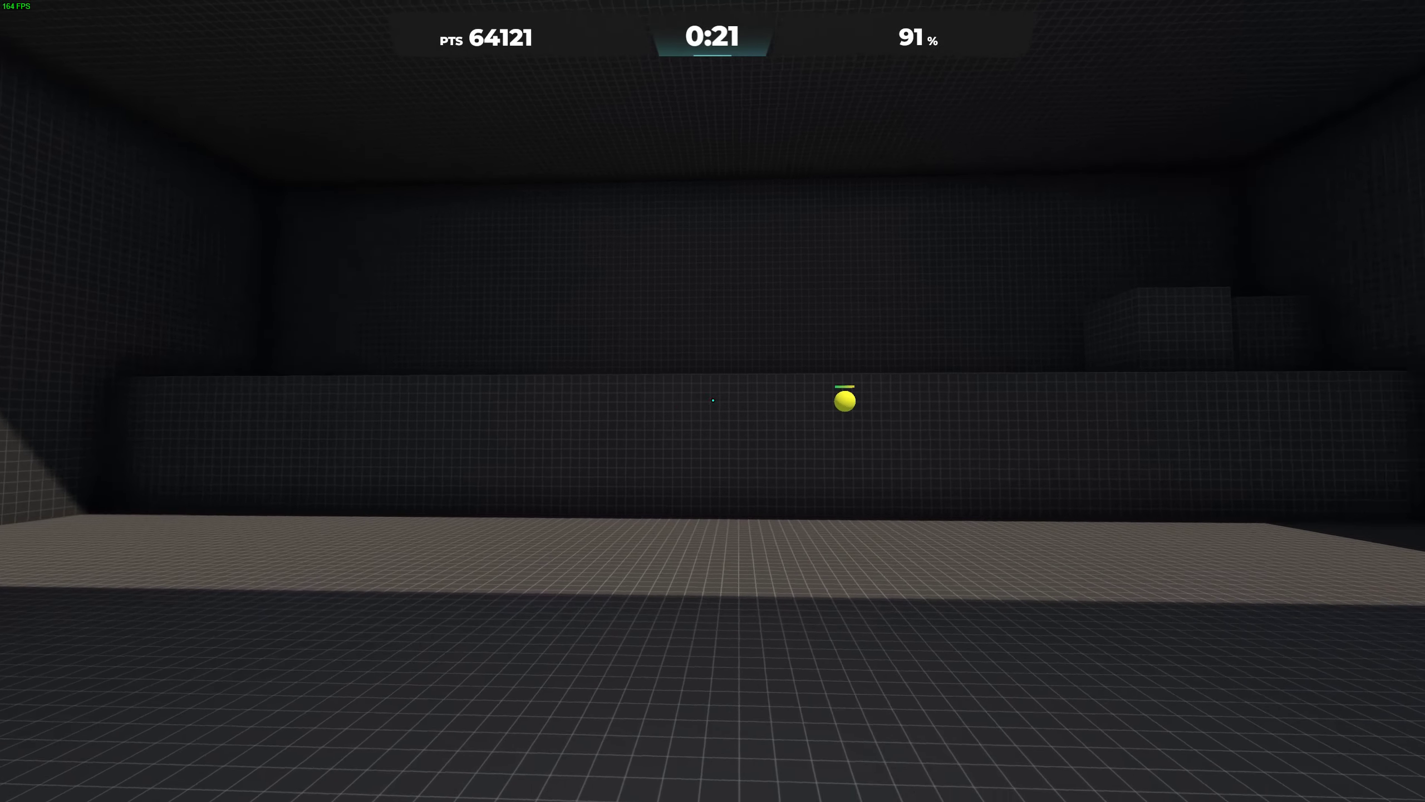
Pause and resume the drill, then track the target to finish with a 96,021 high score
{"action": "key", "text": "Escape"}
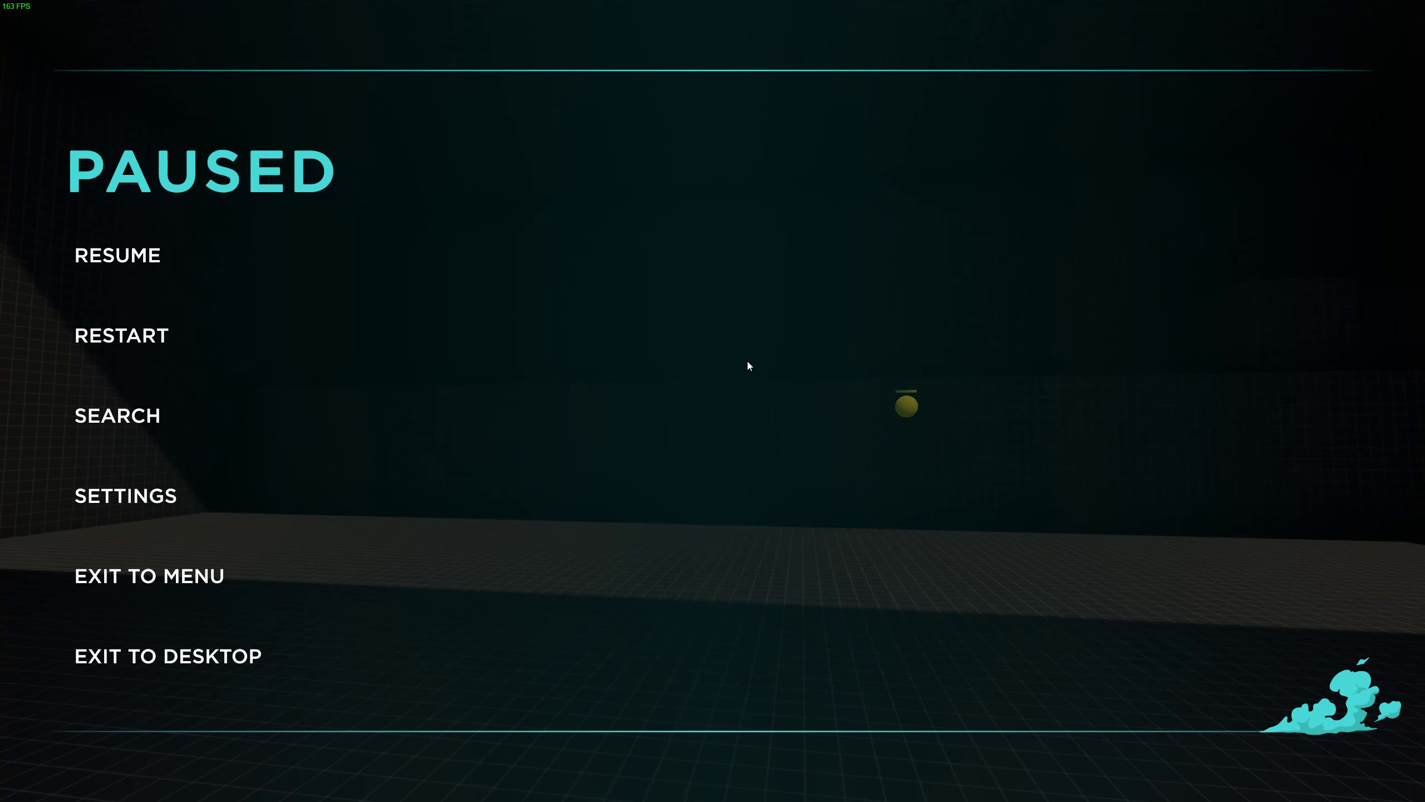
{"action": "key", "text": "Escape"}
{"action": "left_click_drag", "start_coordinate": [713, 401], "coordinate": [713, 400]}
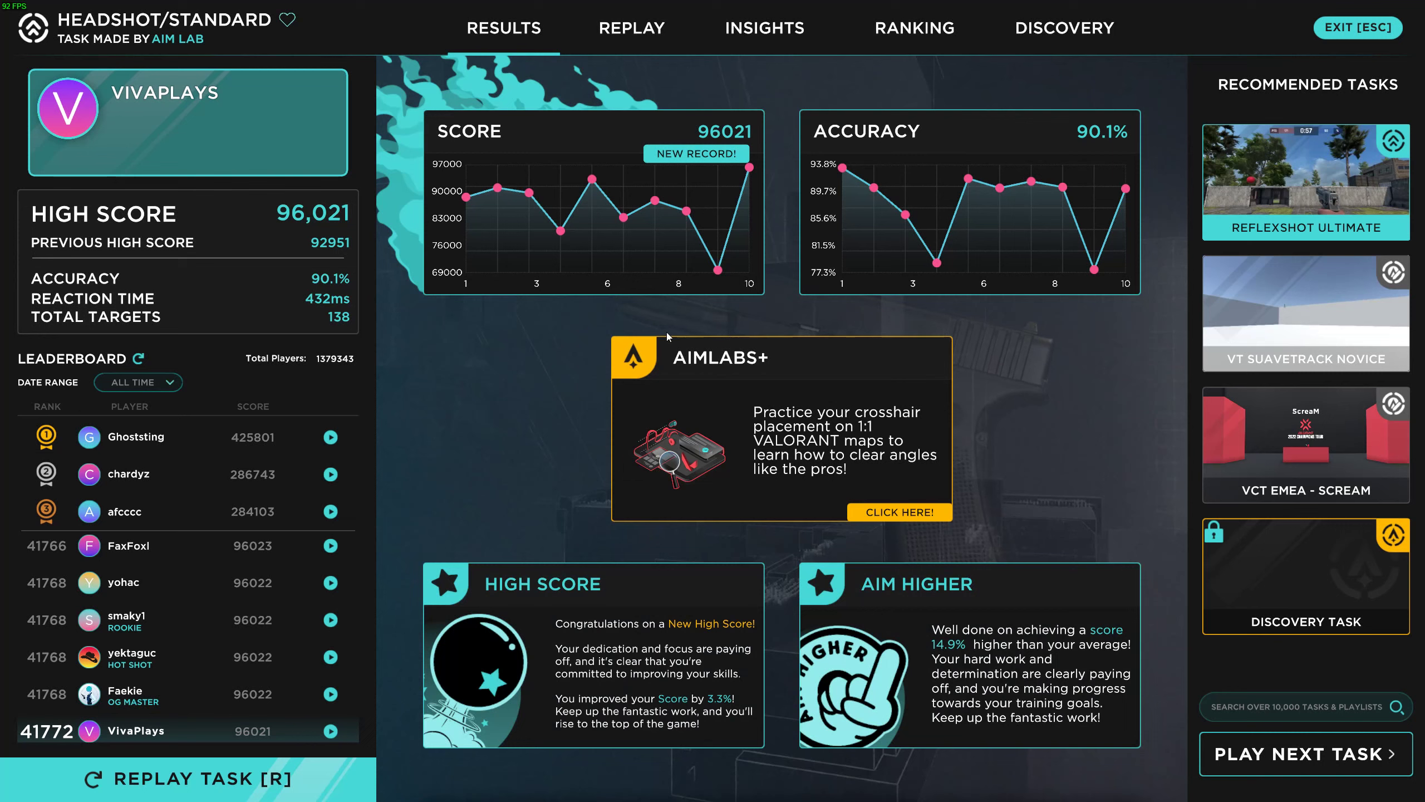